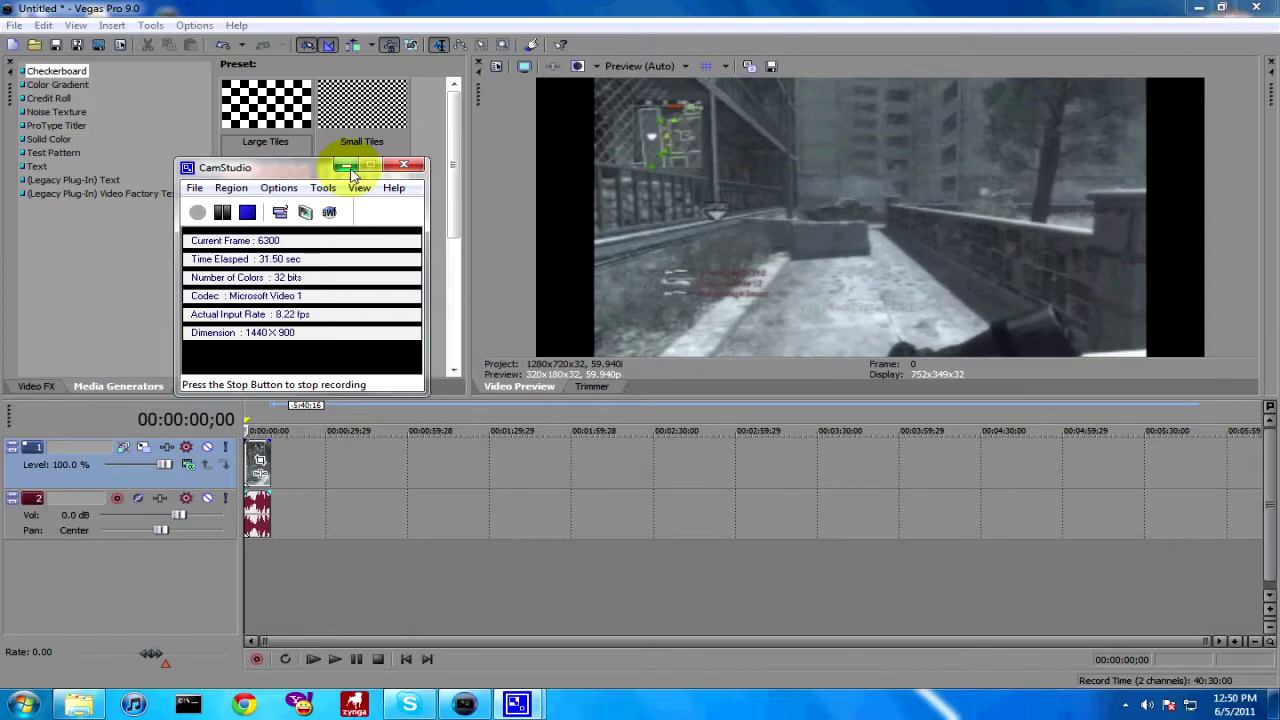
Minimize the CamStudio recorder window so the Vegas generators and timeline show
left_click(346, 166)
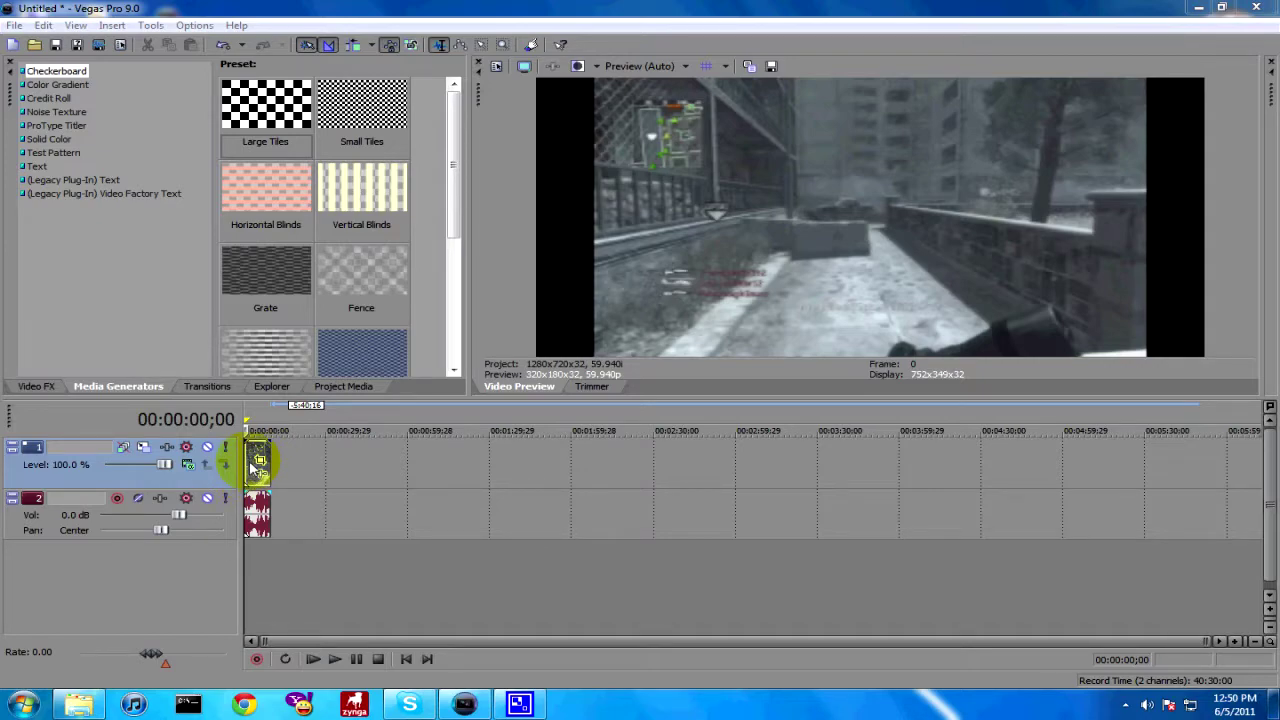
In the gameplay clip's properties, uncheck Maintain aspect ratio and select Disable resample
right_click(256, 466)
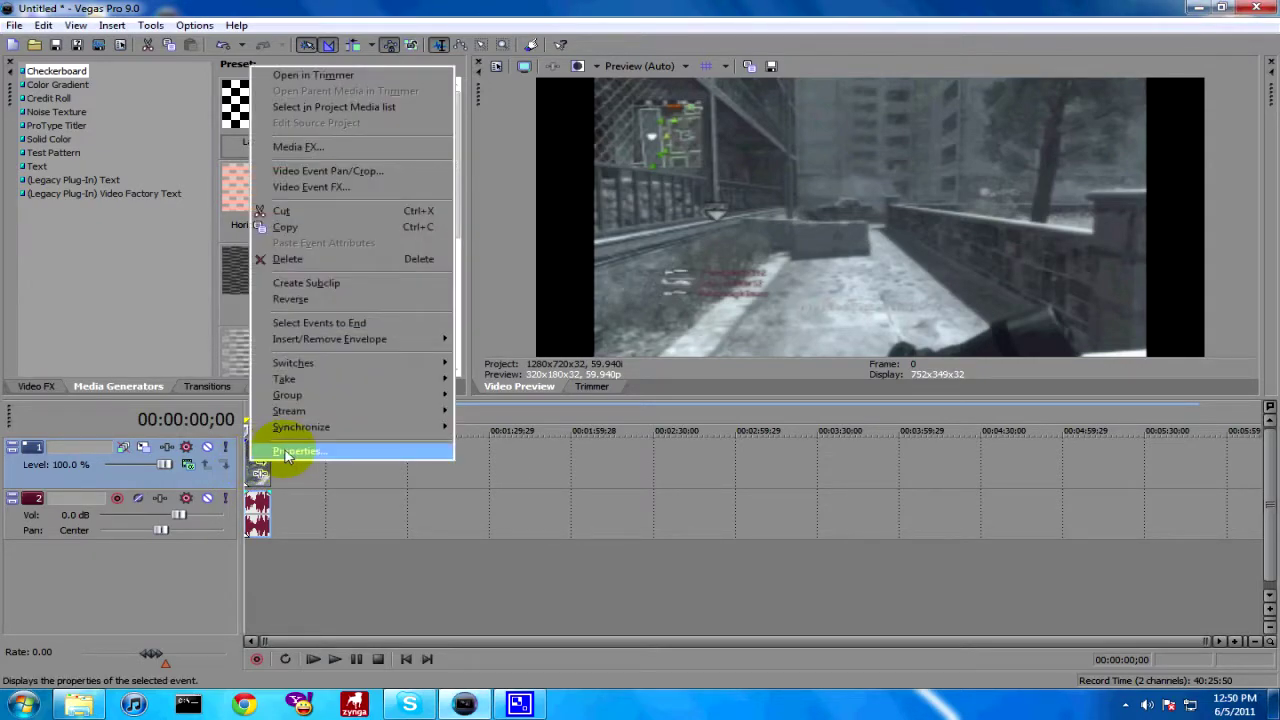
left_click(287, 452)
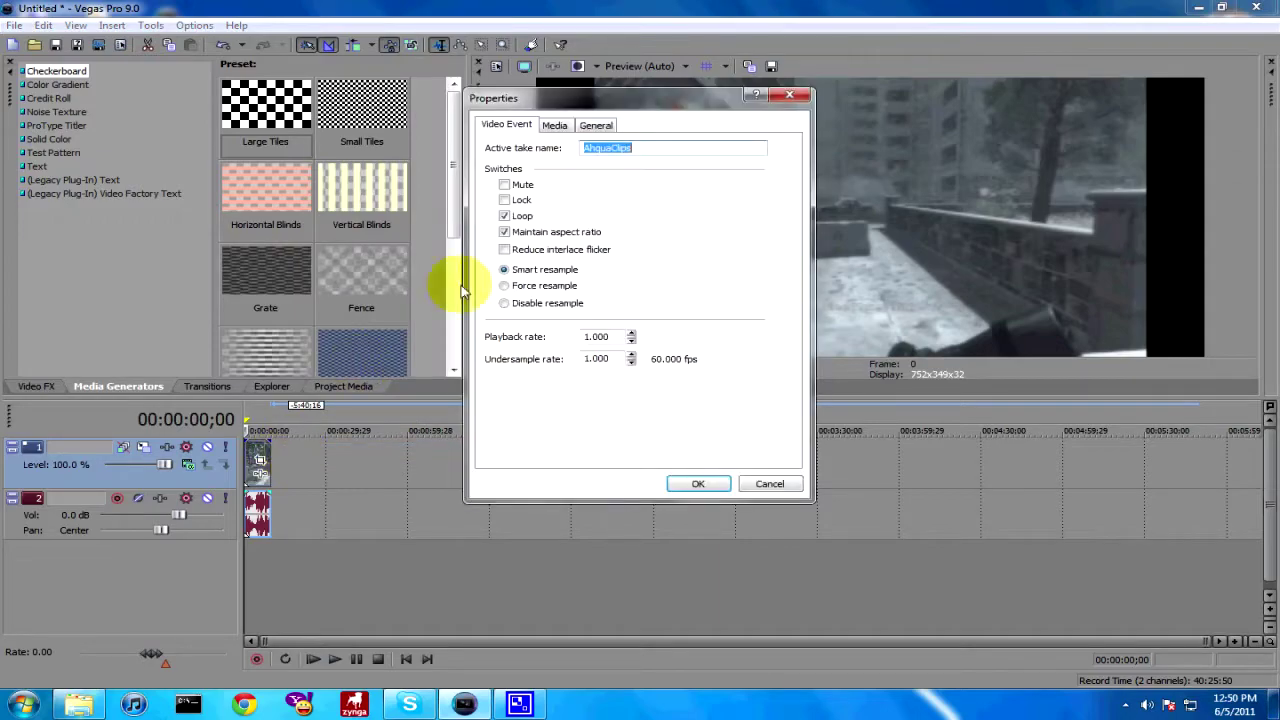
left_click(540, 235)
left_click(560, 303)
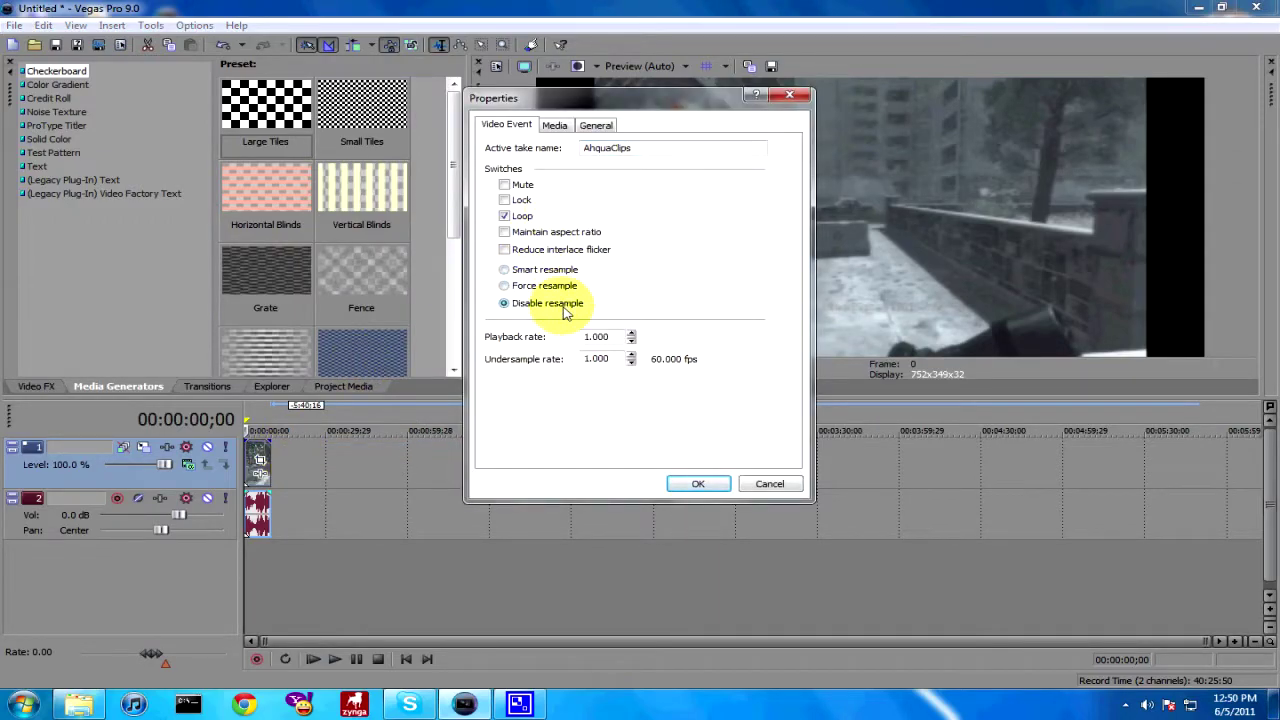
left_click(698, 483)
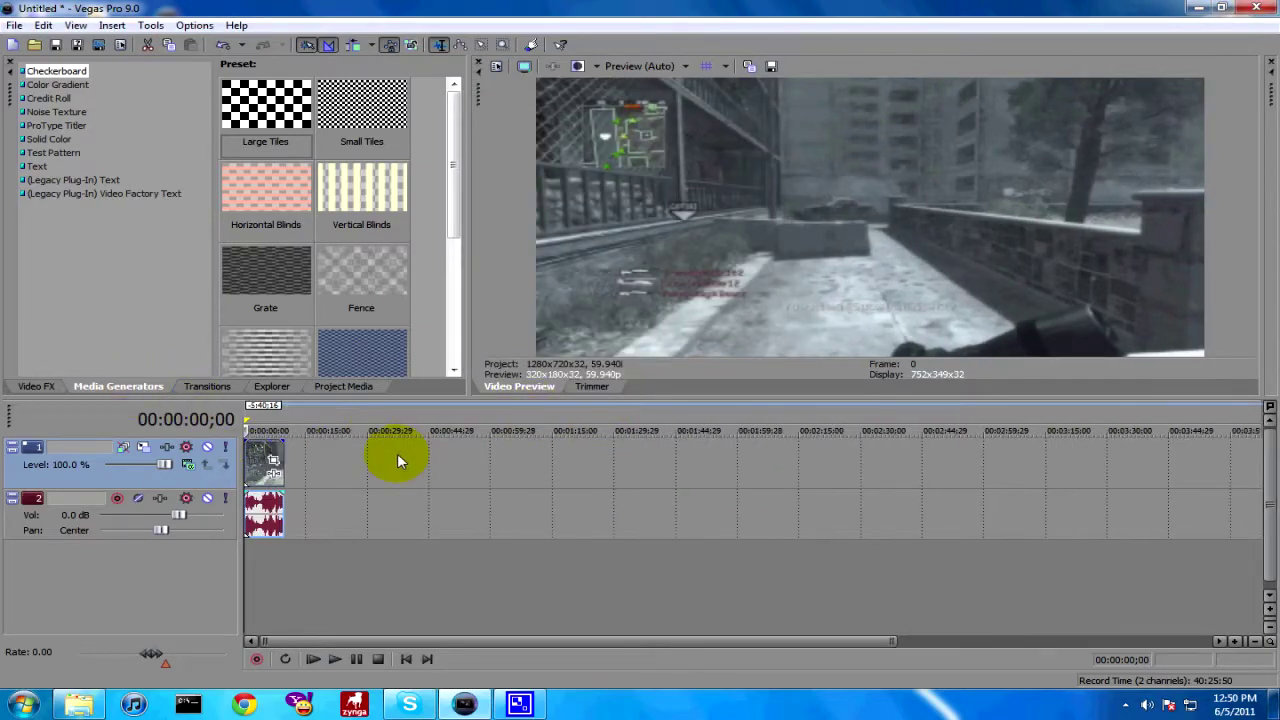
Zoom the timeline in and show the Color Gradient presets in Media Generators
scroll(430, 465, "up", 5)
scroll(430, 465, "up", 2)
scroll(453, 445, "up", 3)
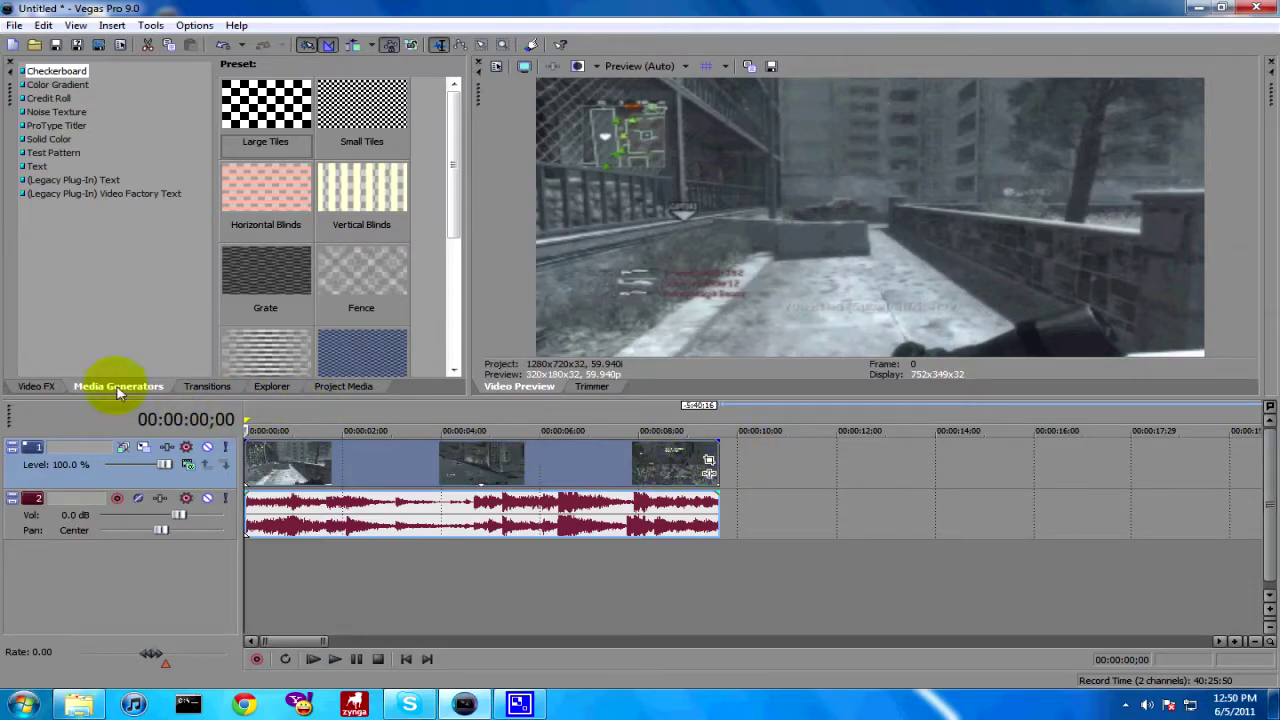
left_click(65, 90)
mouse_move(452, 114)
left_mouse_down()
mouse_move(453, 197)
mouse_move(430, 198)
left_mouse_up()
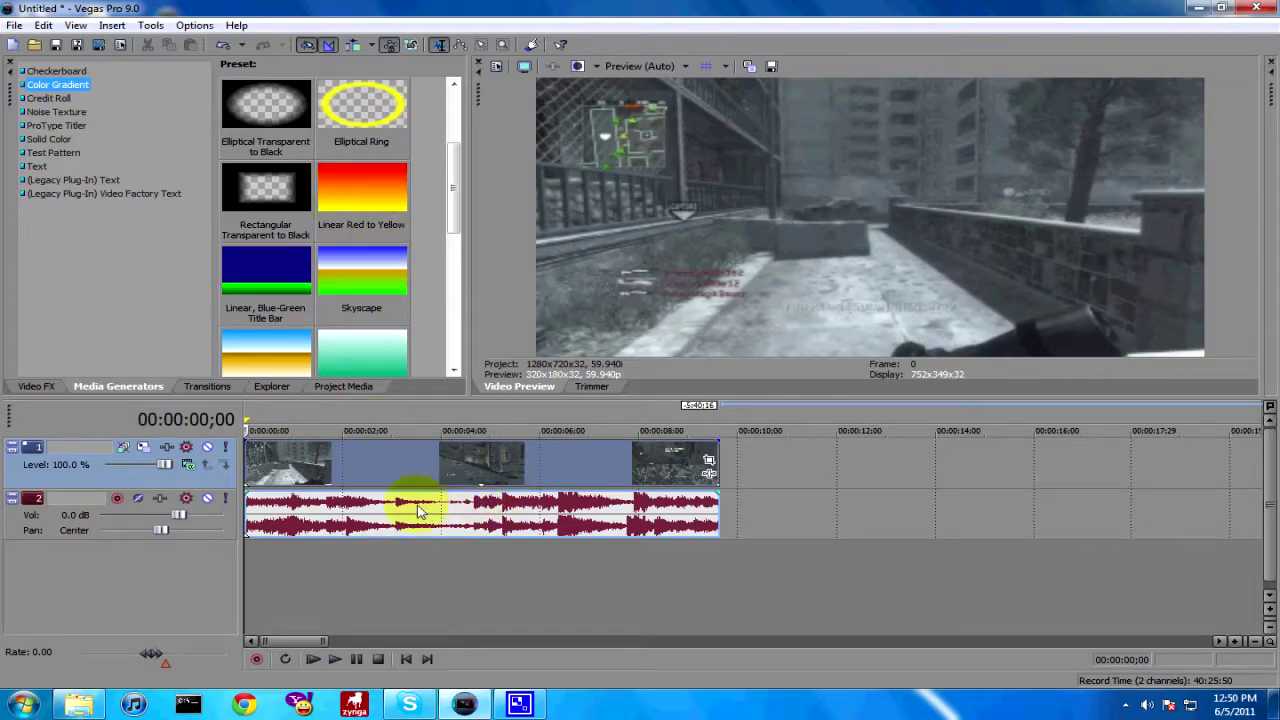
Insert a new video track and place the Linear Red to Yellow gradient on it
right_click(736, 460)
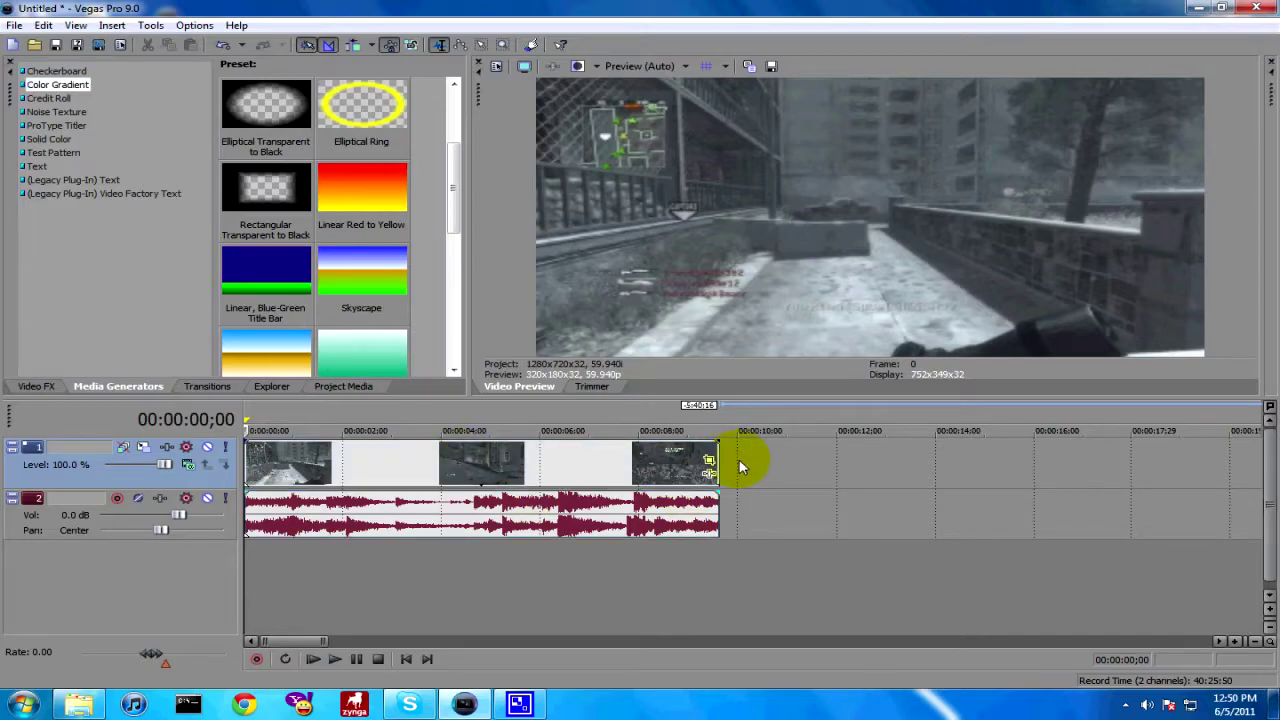
left_click(785, 497)
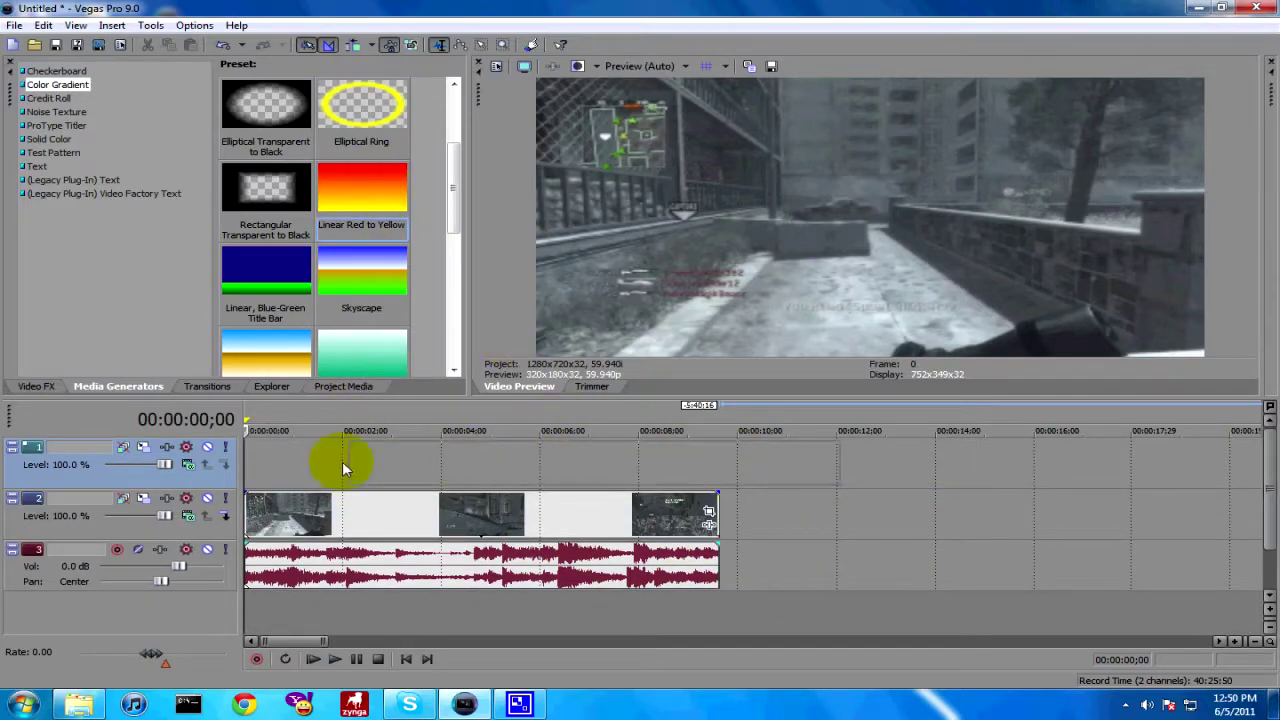
left_click(248, 451)
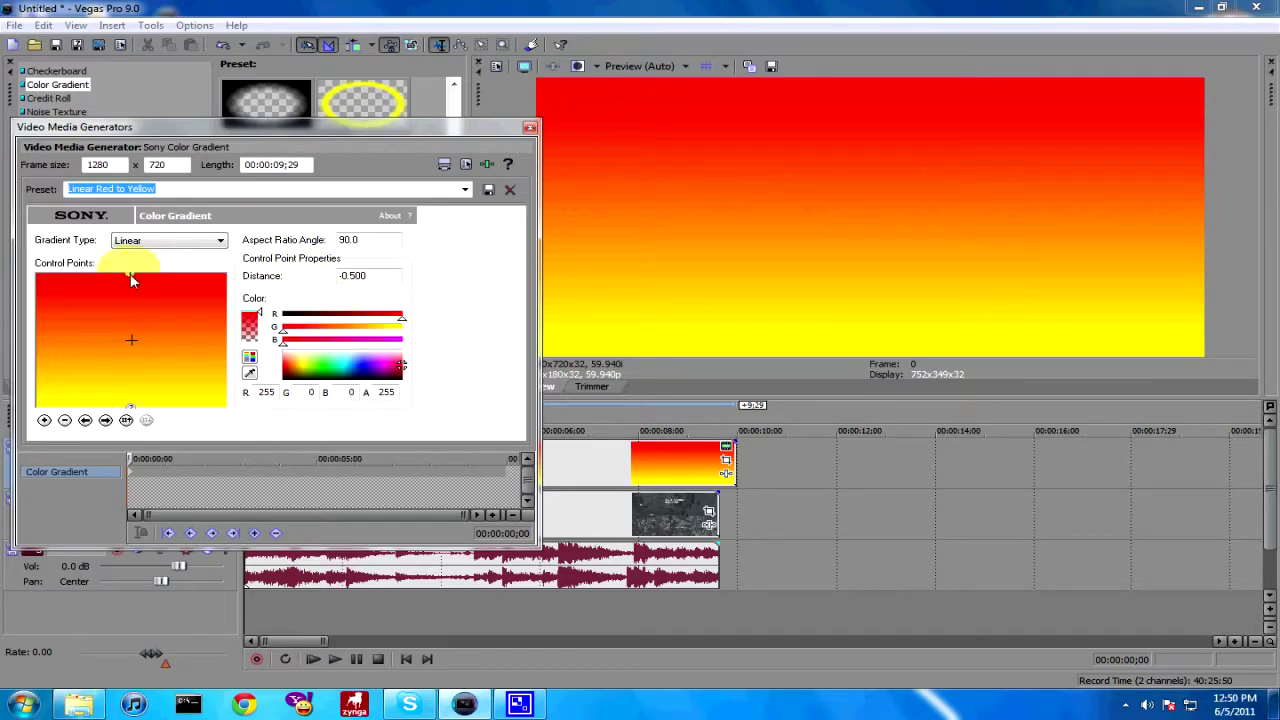
Set the red gradient point's alpha to 0 and move the points toward the top-right corner
left_click(252, 320)
left_click_drag(252, 320, 260, 375)
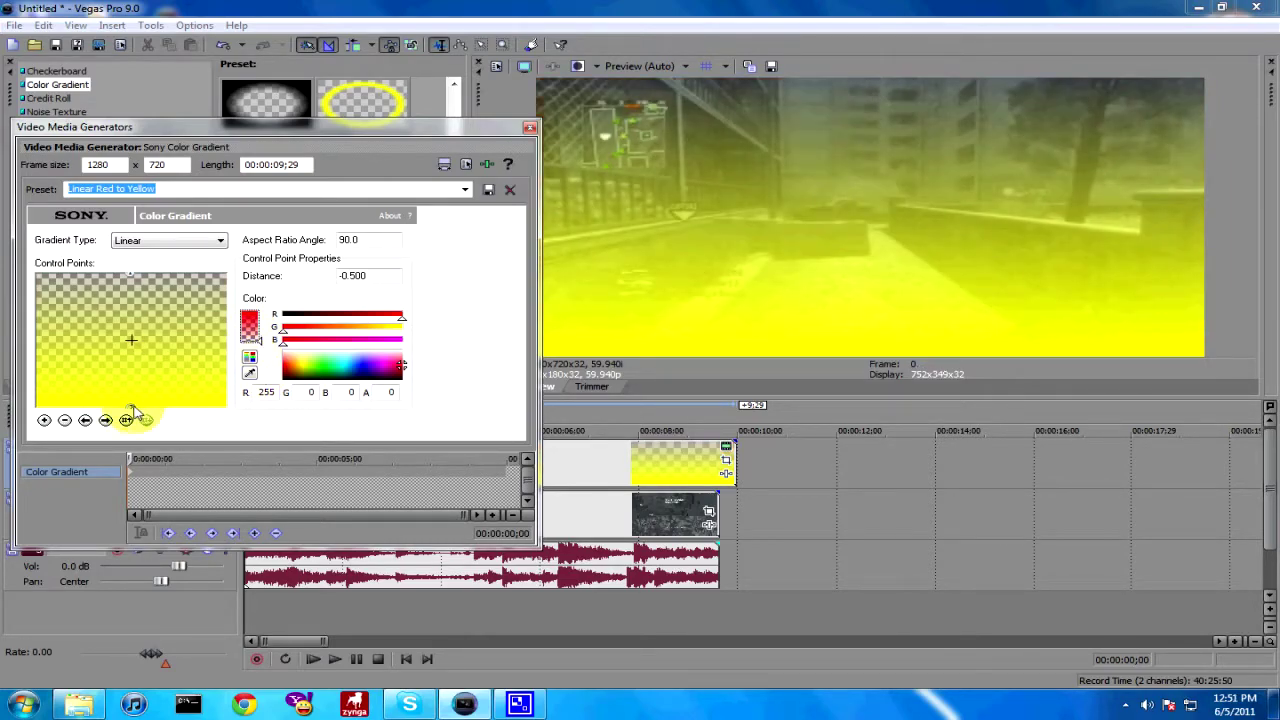
mouse_move(133, 410)
left_mouse_down()
mouse_move(168, 275)
mouse_move(244, 260)
left_mouse_up()
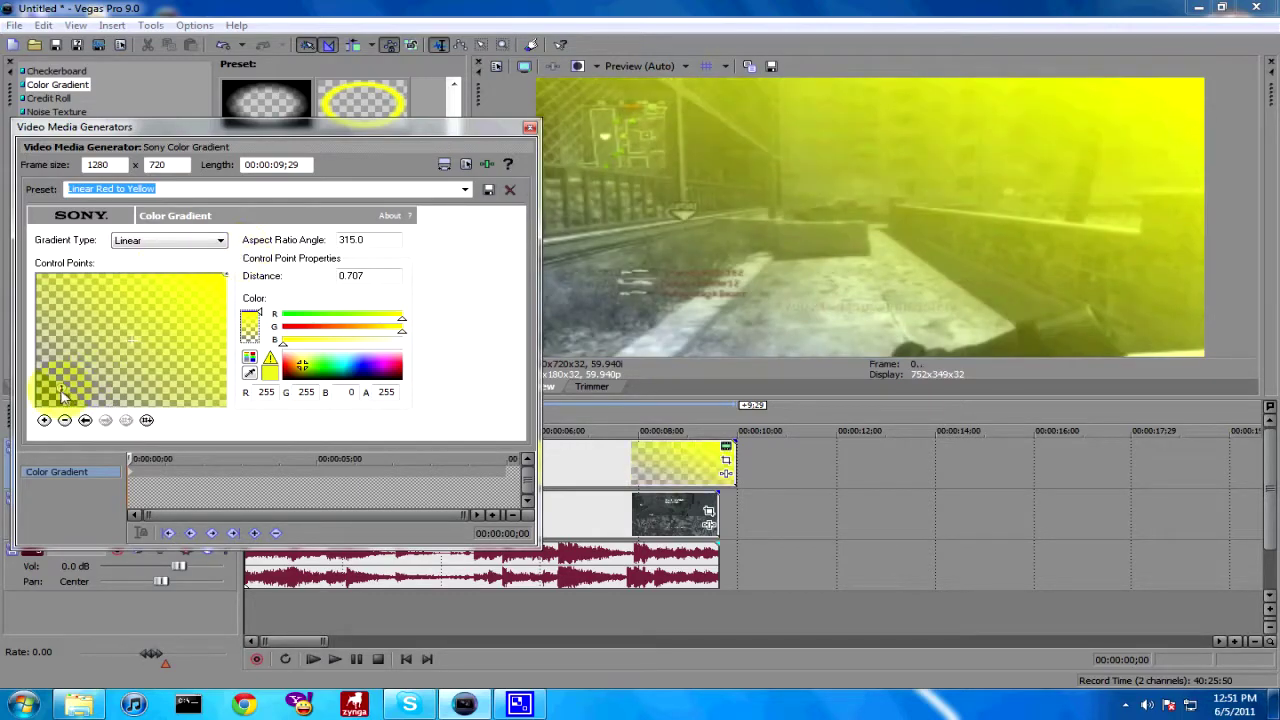
mouse_move(61, 388)
left_mouse_down()
mouse_move(166, 334)
mouse_move(214, 280)
mouse_move(226, 298)
mouse_move(192, 276)
left_mouse_up()
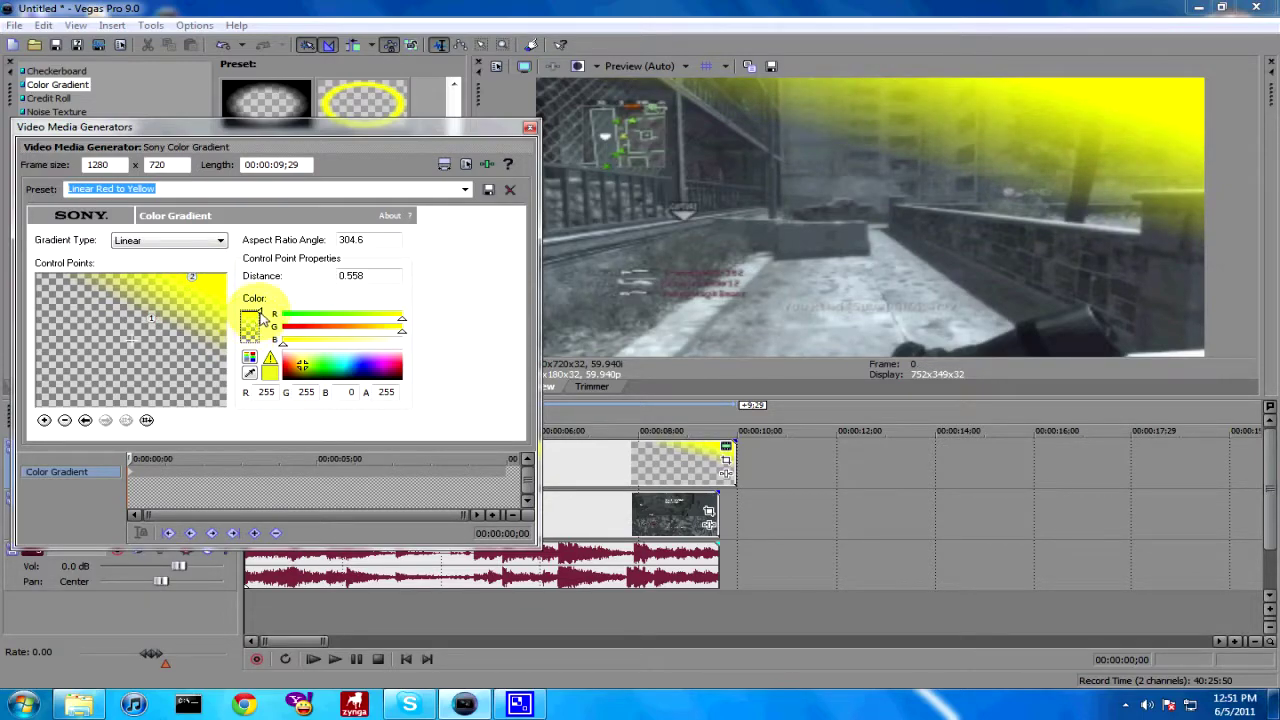
Set the yellow point to partial transparency (alpha 134) and nudge its position
left_click_drag(260, 318, 260, 332)
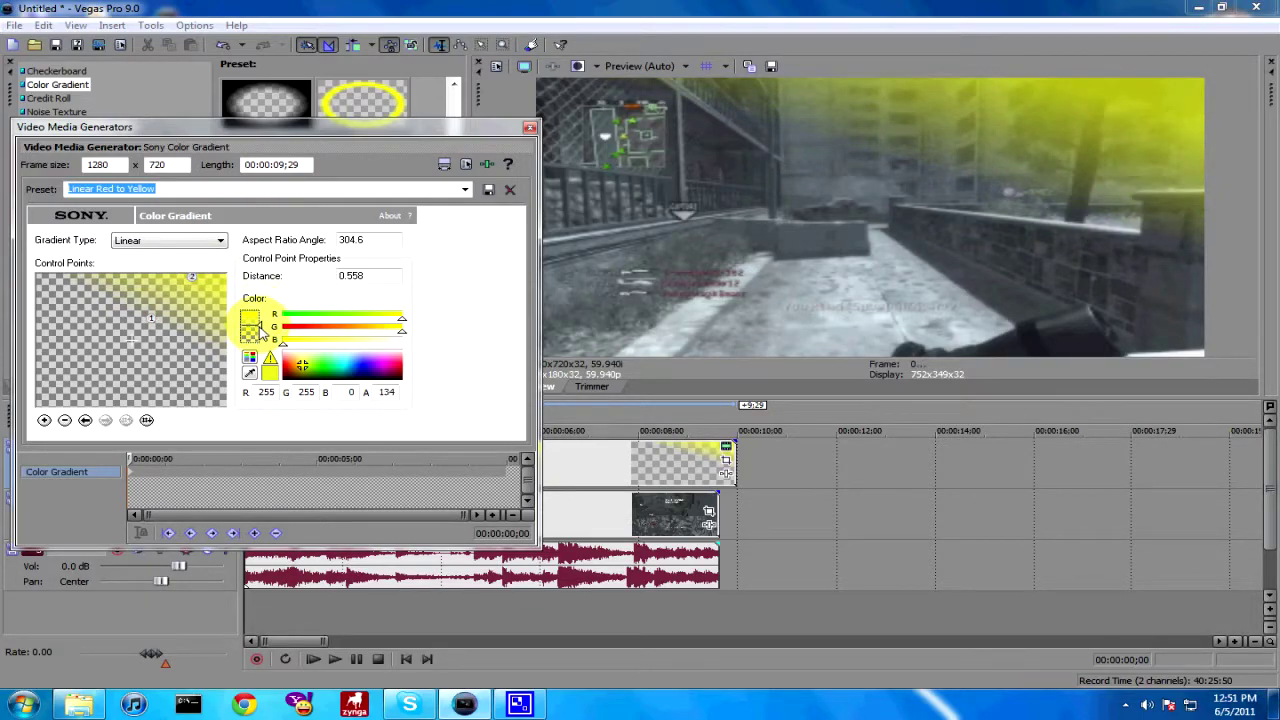
mouse_move(260, 332)
left_mouse_down()
mouse_move(262, 318)
mouse_move(260, 333)
left_mouse_up()
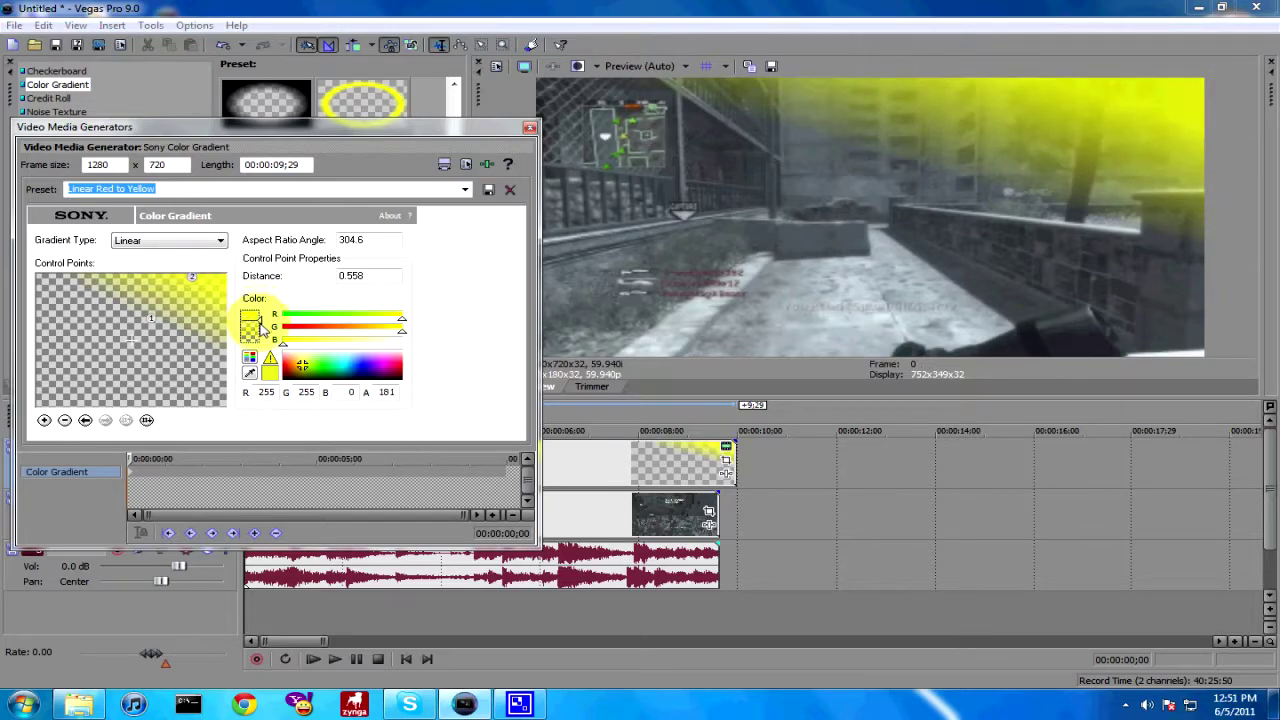
left_click_drag(260, 333, 260, 332)
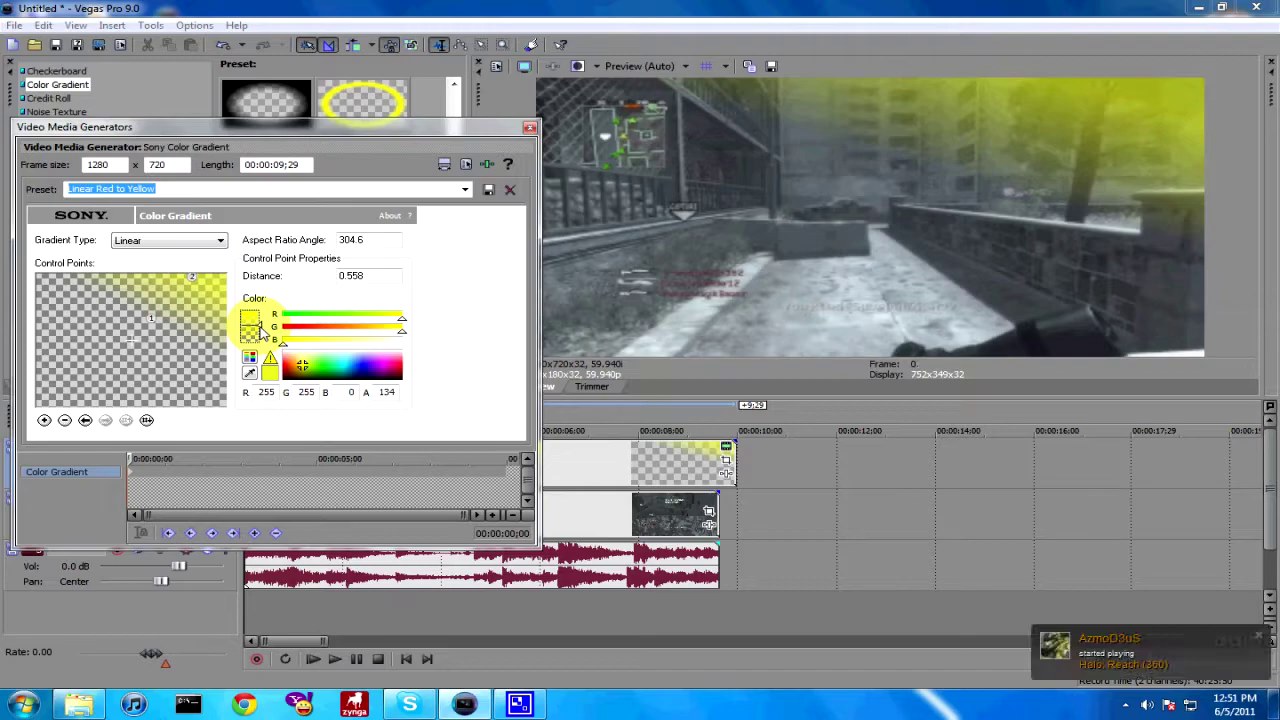
left_click_drag(191, 277, 177, 278)
left_click(148, 320)
Nudge both gradient points further into the corner and lower the yellow's opacity slightly
left_click_drag(148, 326, 145, 331)
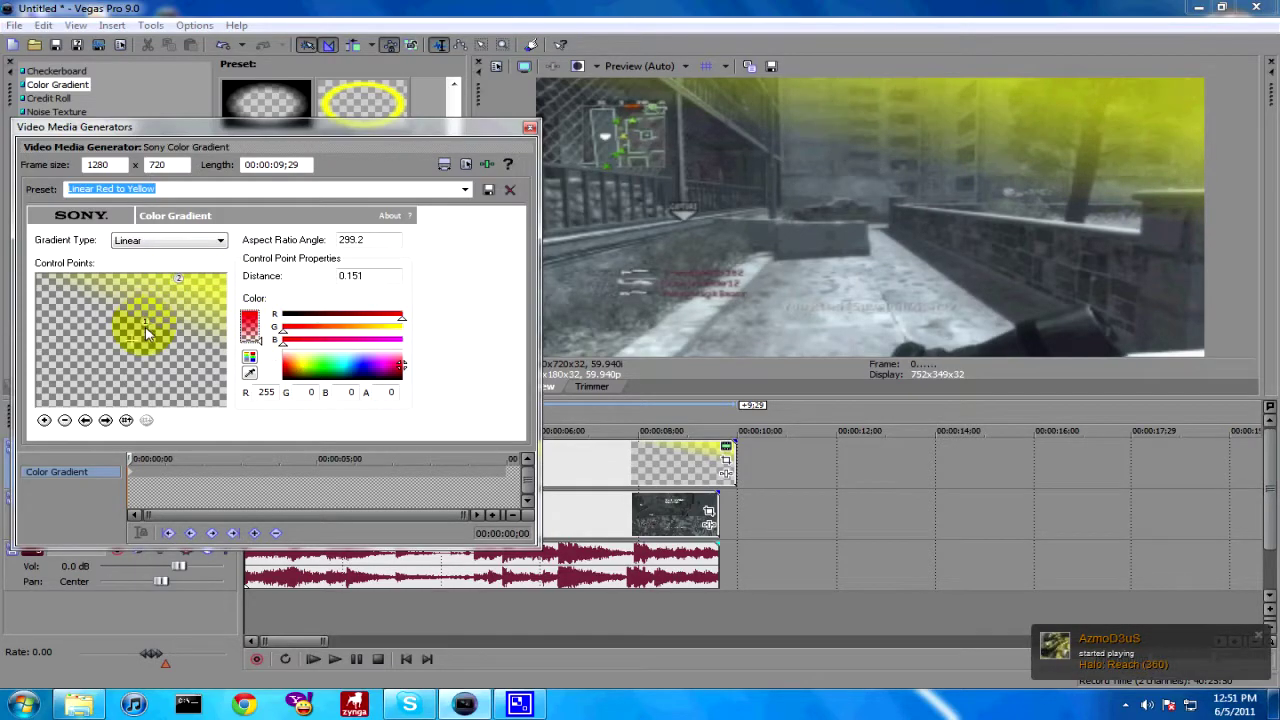
left_click_drag(178, 280, 187, 289)
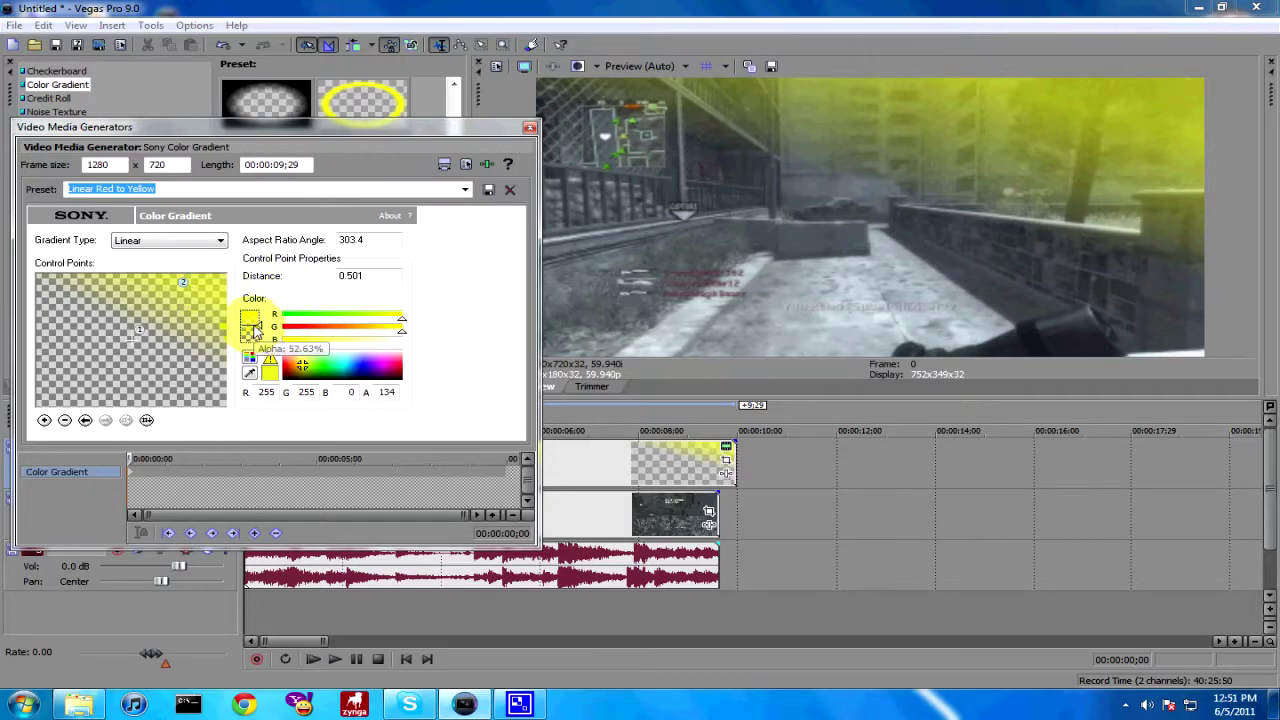
left_click_drag(255, 334, 255, 336)
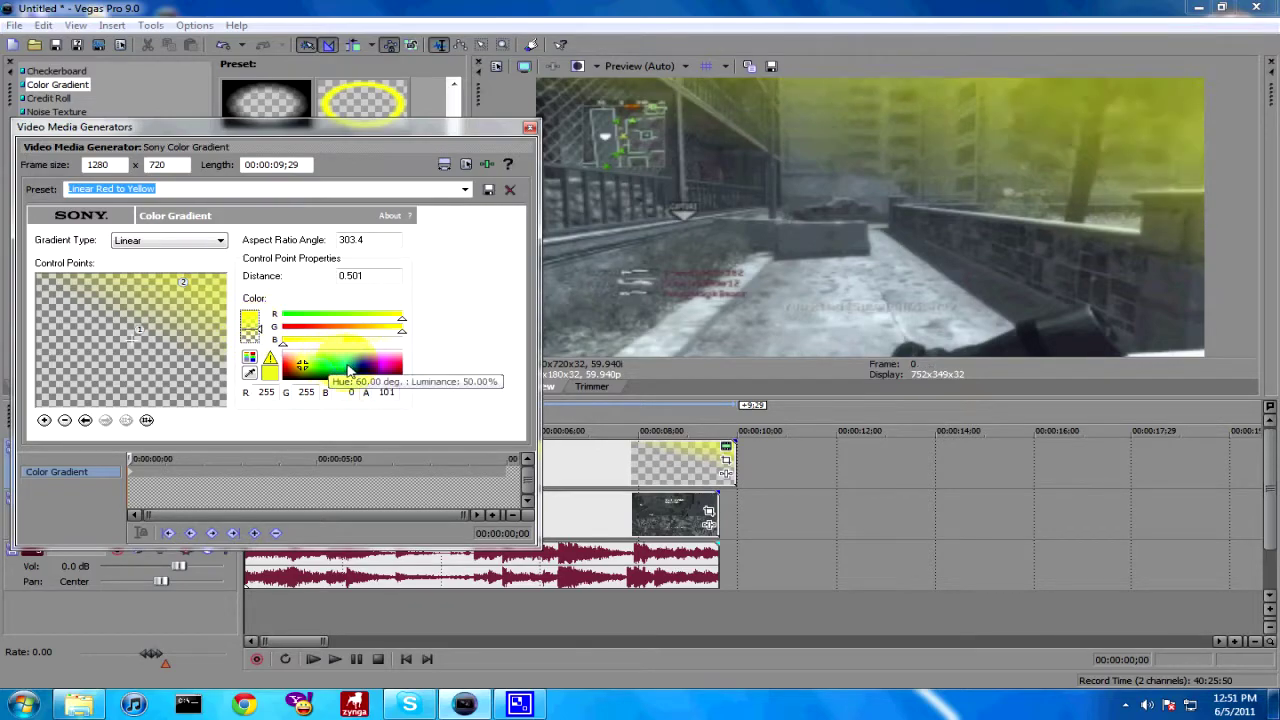
Change the gradient colour to magenta (255,67,209) with alpha about 121
left_click(342, 370)
left_click(368, 364)
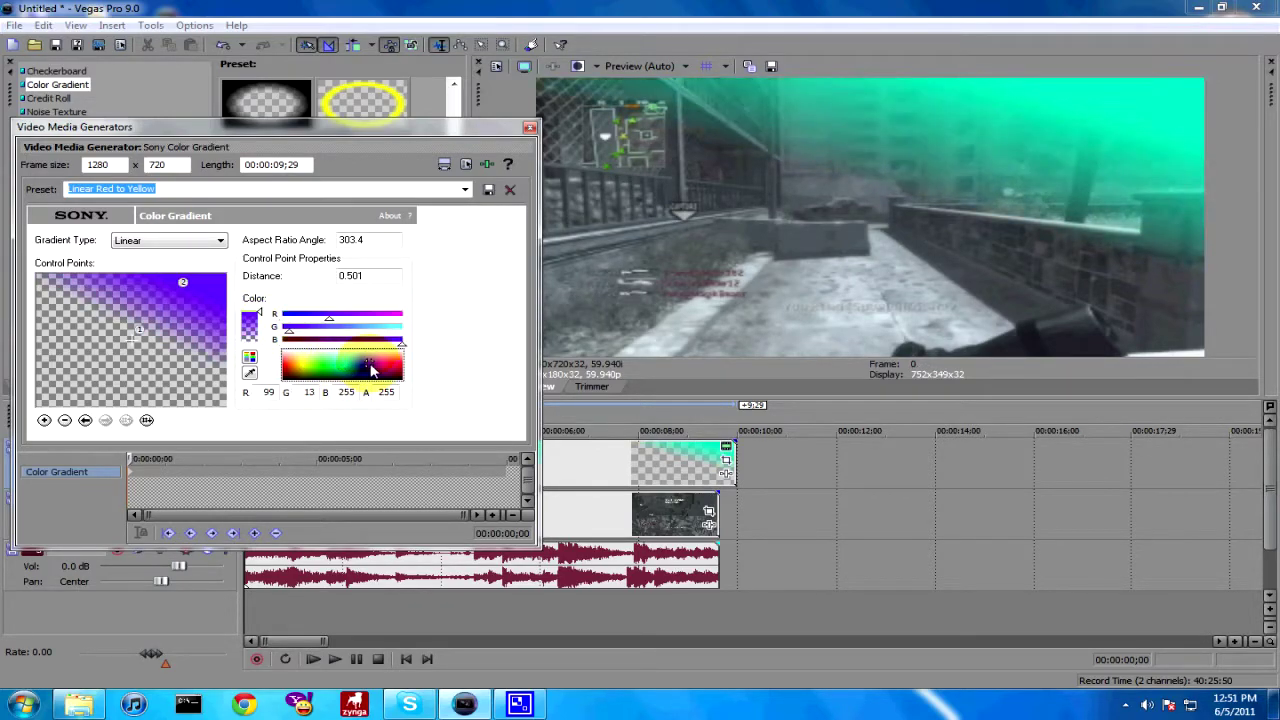
left_click(400, 370)
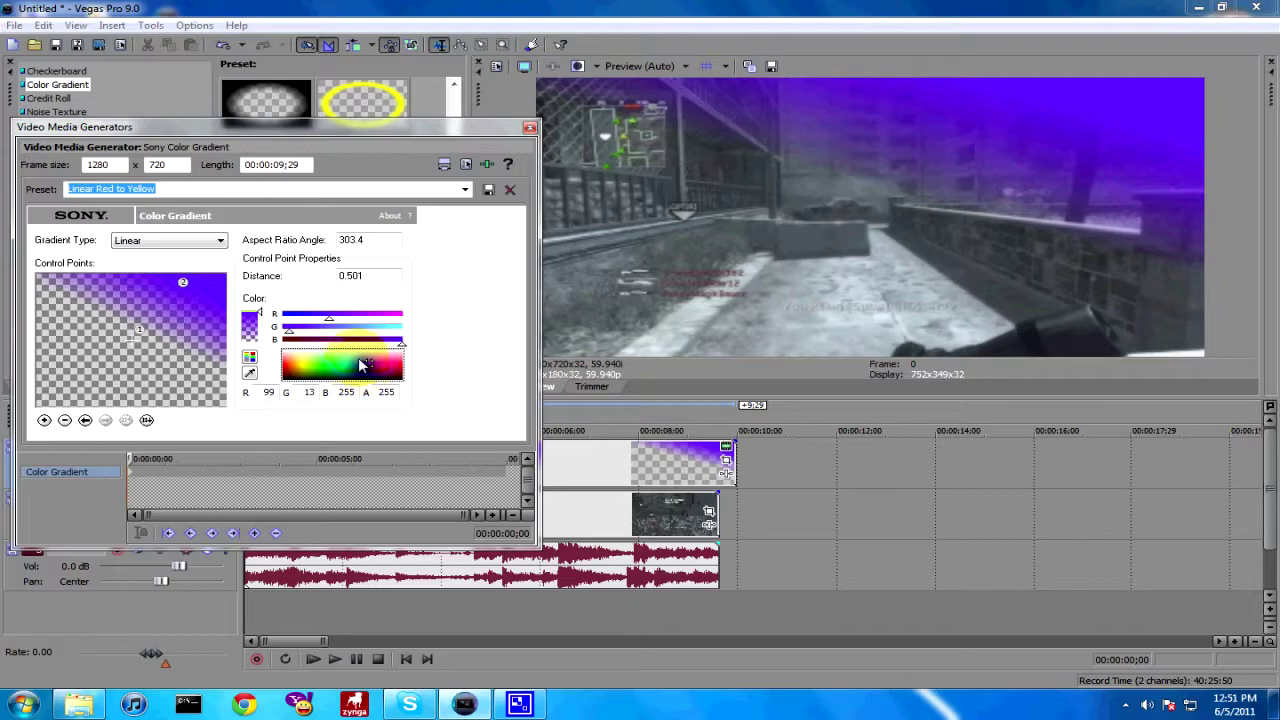
left_click(357, 364)
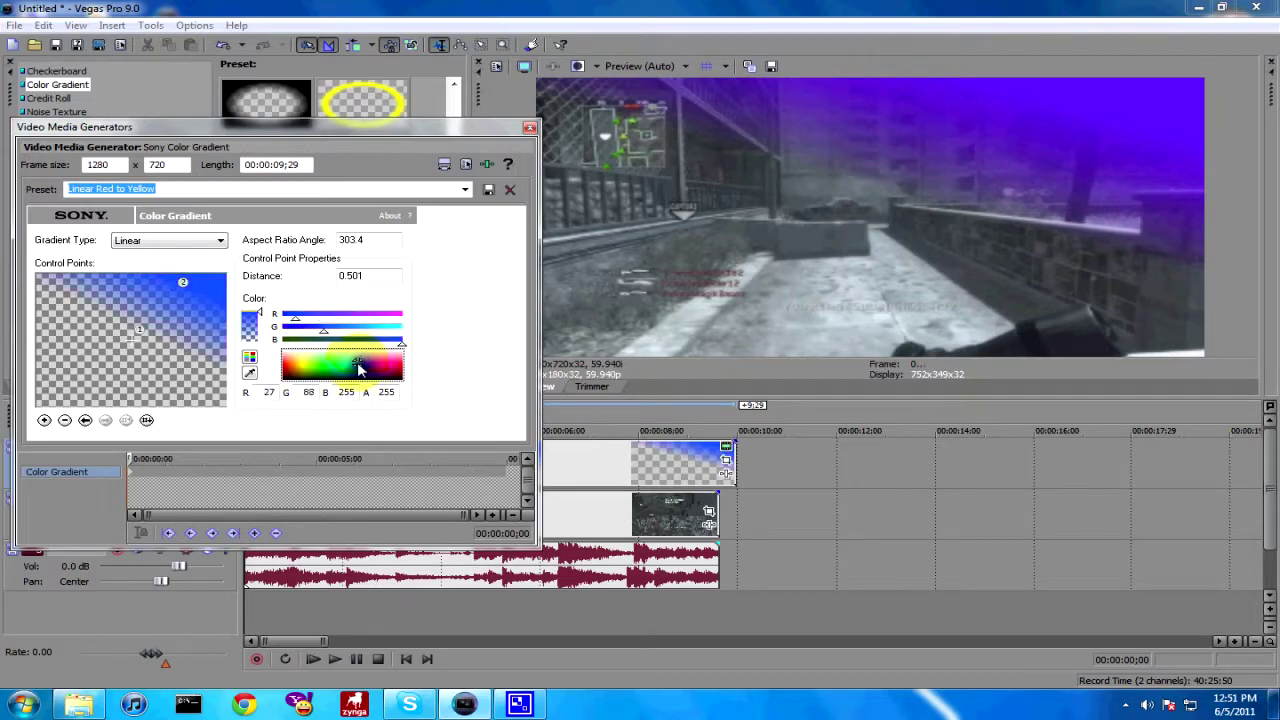
left_click(401, 364)
left_click(402, 366)
left_click(390, 367)
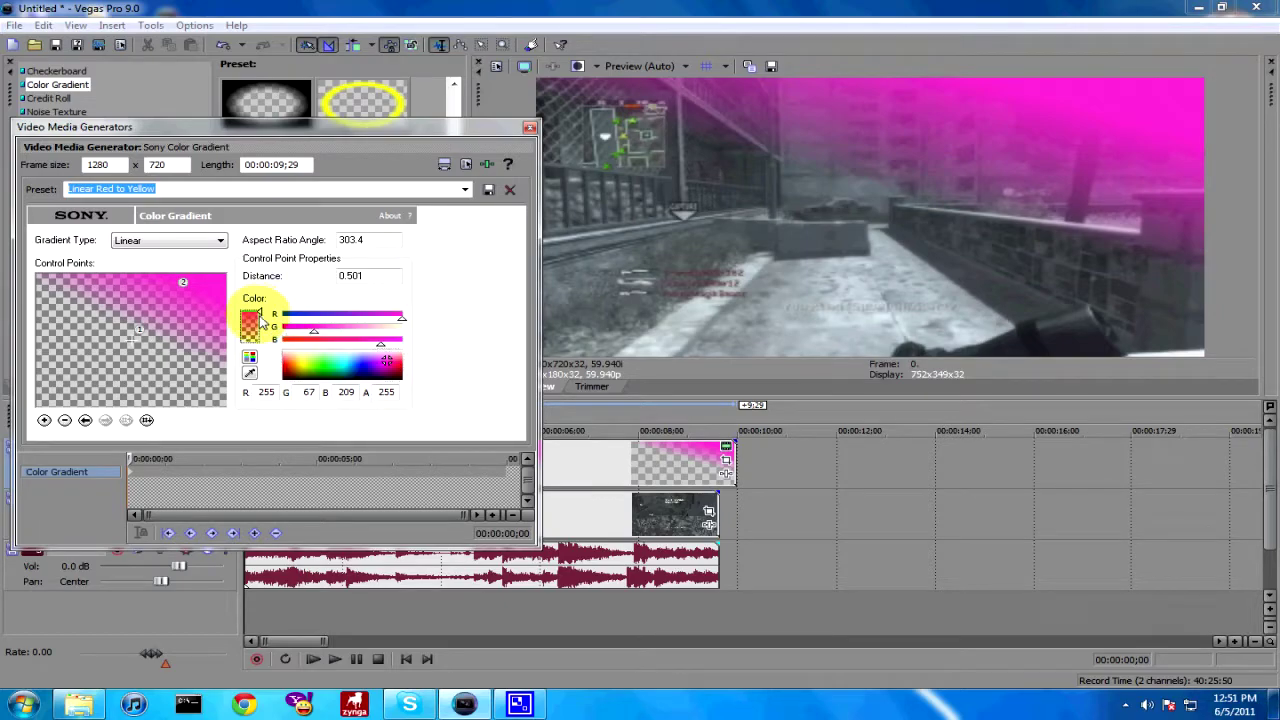
mouse_move(259, 318)
left_mouse_down()
mouse_move(263, 343)
mouse_move(262, 332)
left_mouse_up()
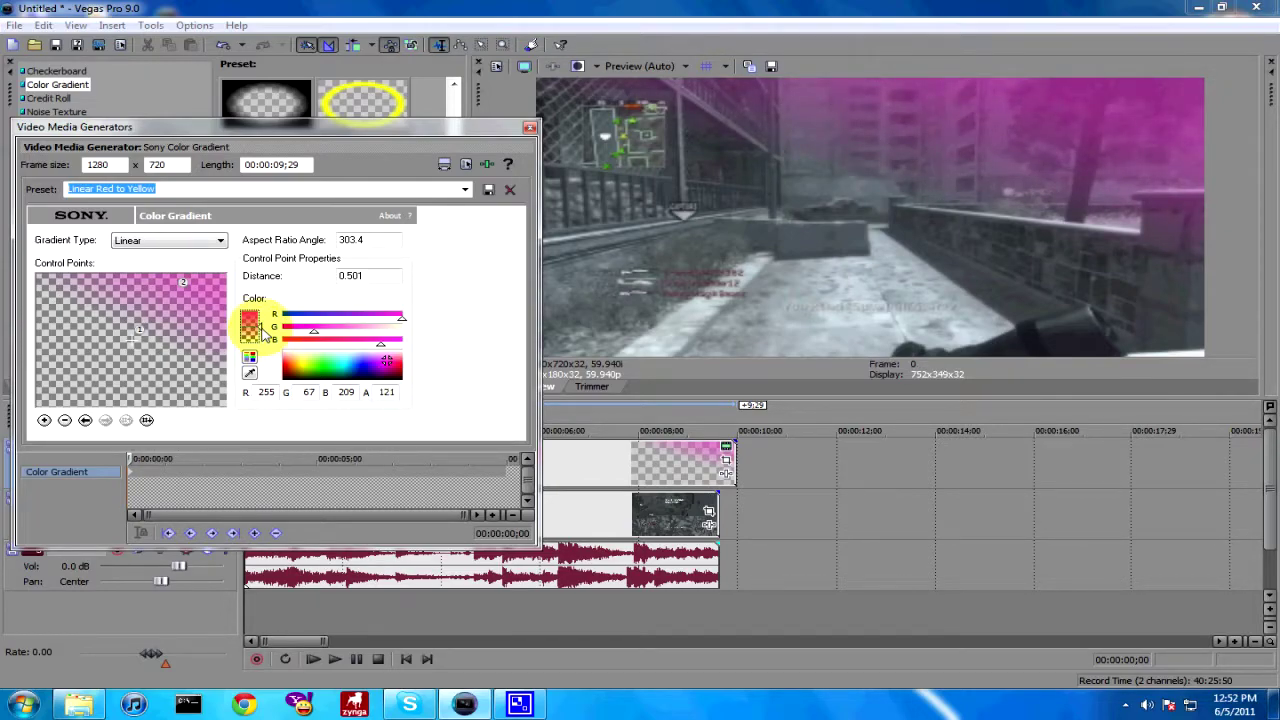
left_click(530, 128)
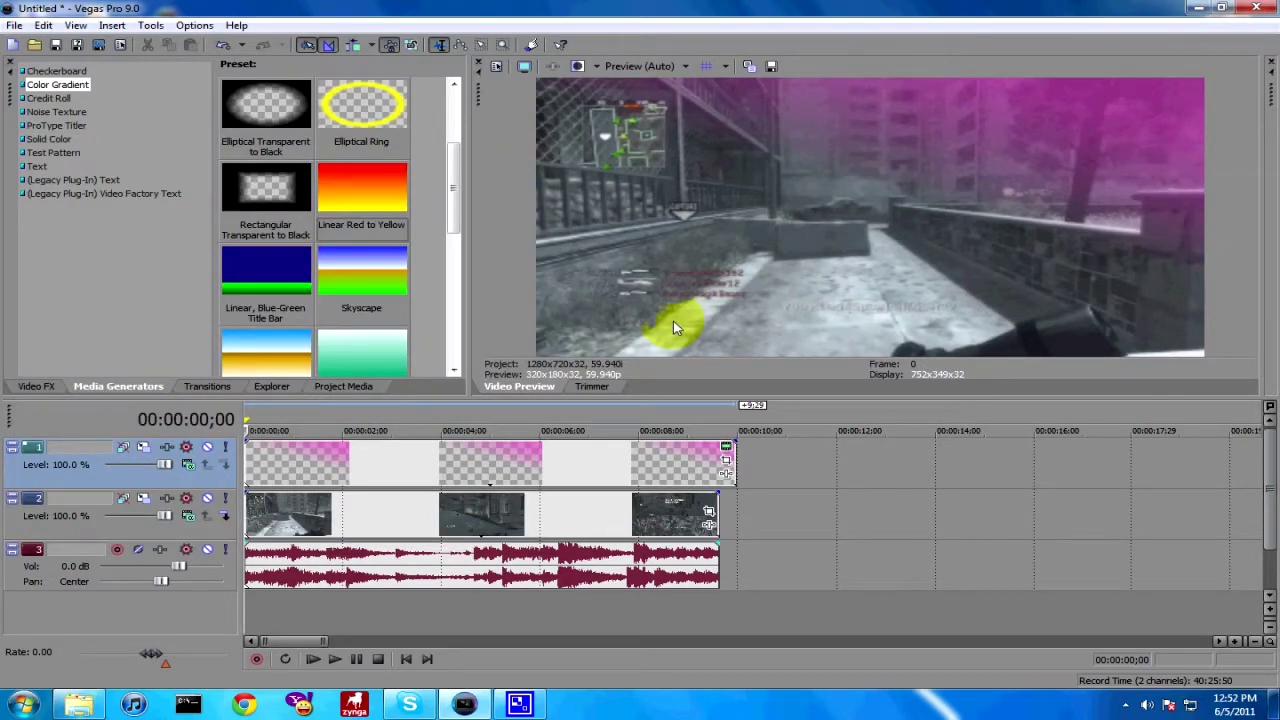
Try several compositing modes on the gradient track and settle on Dodge
left_click(188, 466)
left_click(242, 389)
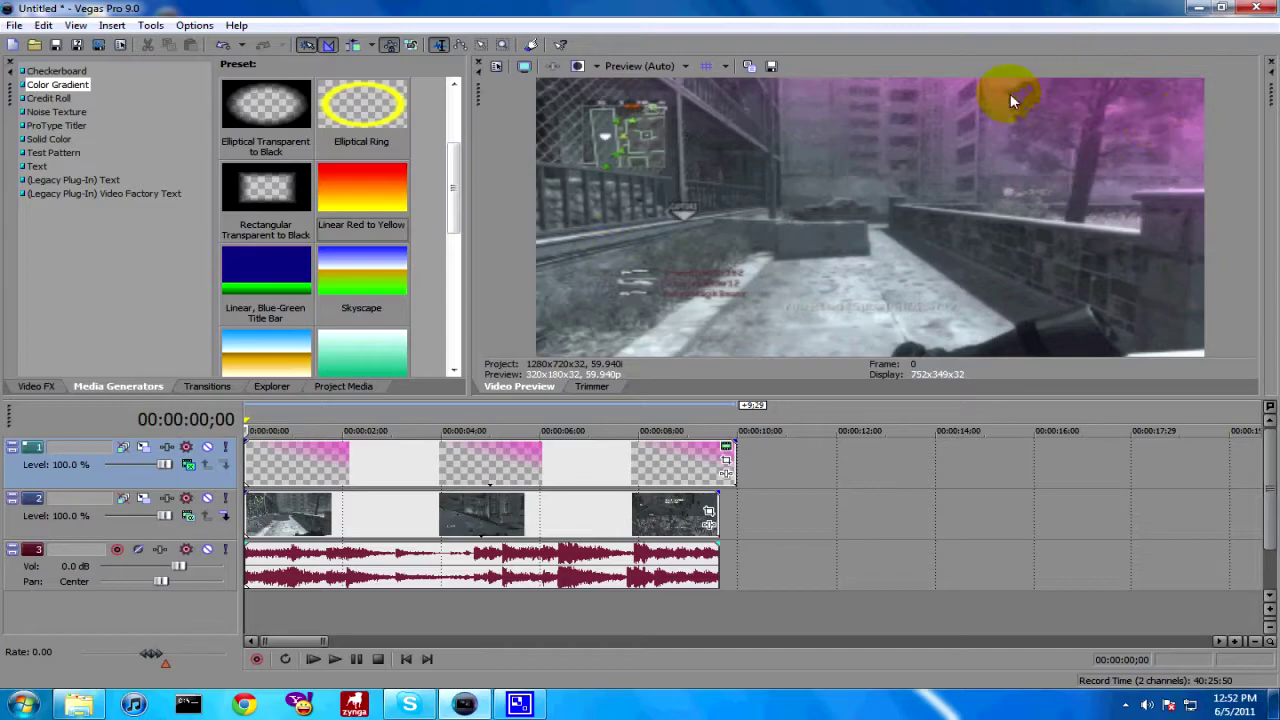
left_click(186, 468)
left_click(256, 299)
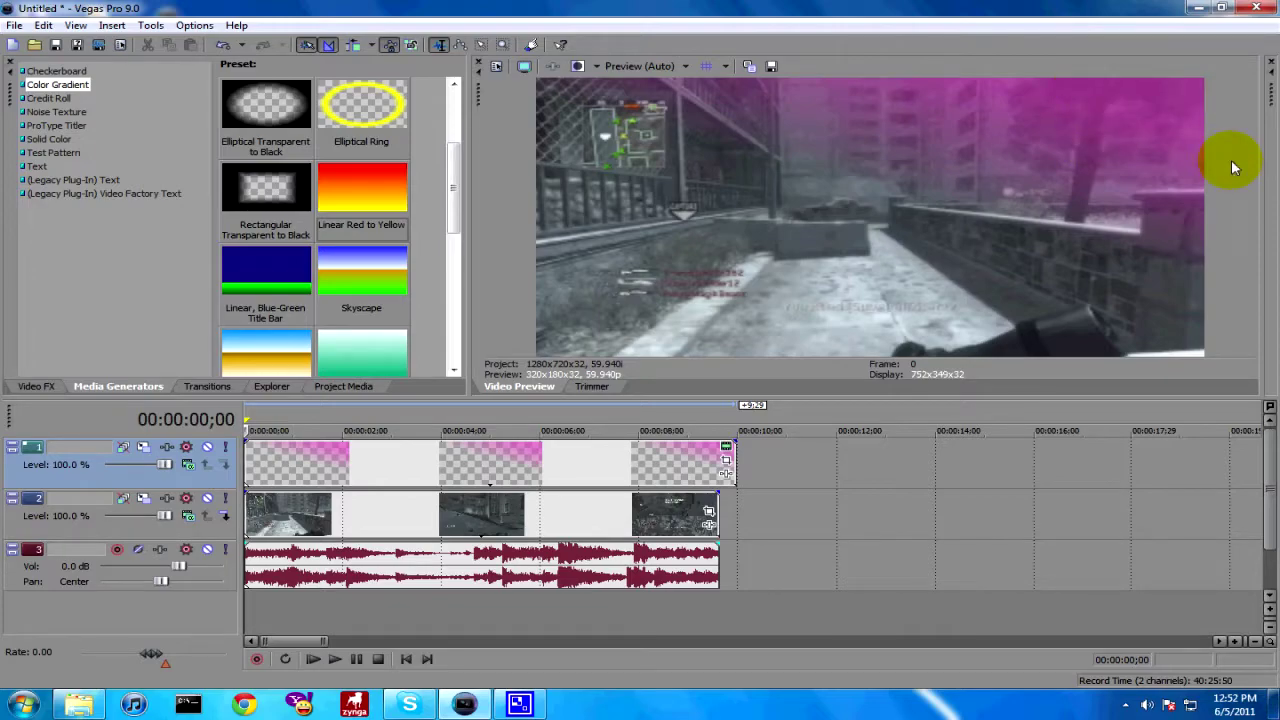
left_click(188, 466)
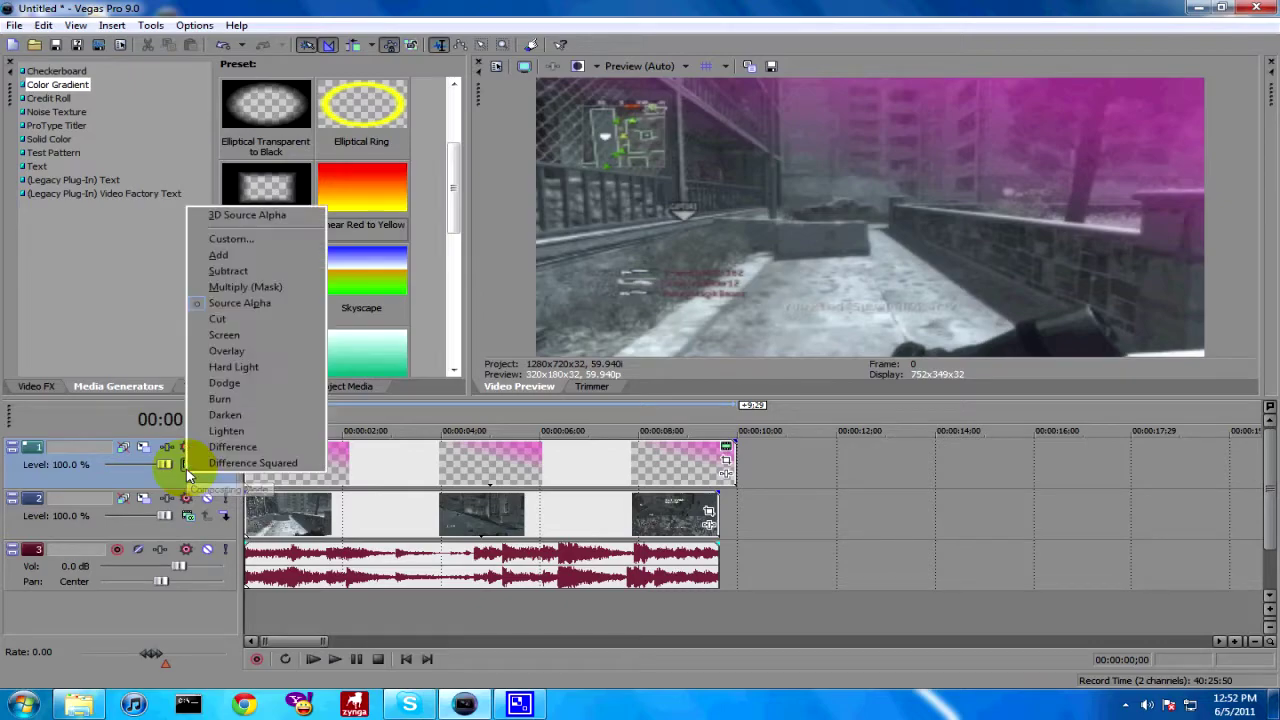
left_click(250, 384)
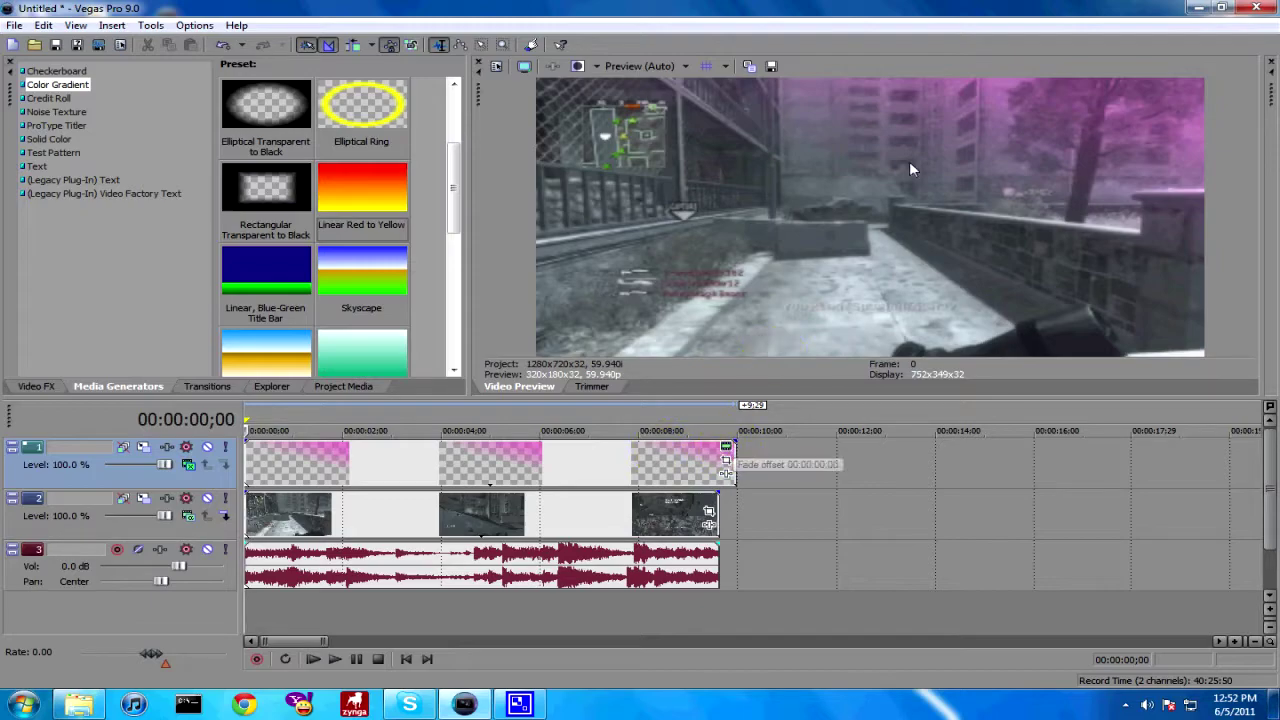
Drag the pink gradient's control point left and down in the Generated Media settings
left_click(727, 447)
mouse_move(175, 327)
left_mouse_down()
mouse_move(163, 312)
mouse_move(125, 357)
left_mouse_up()
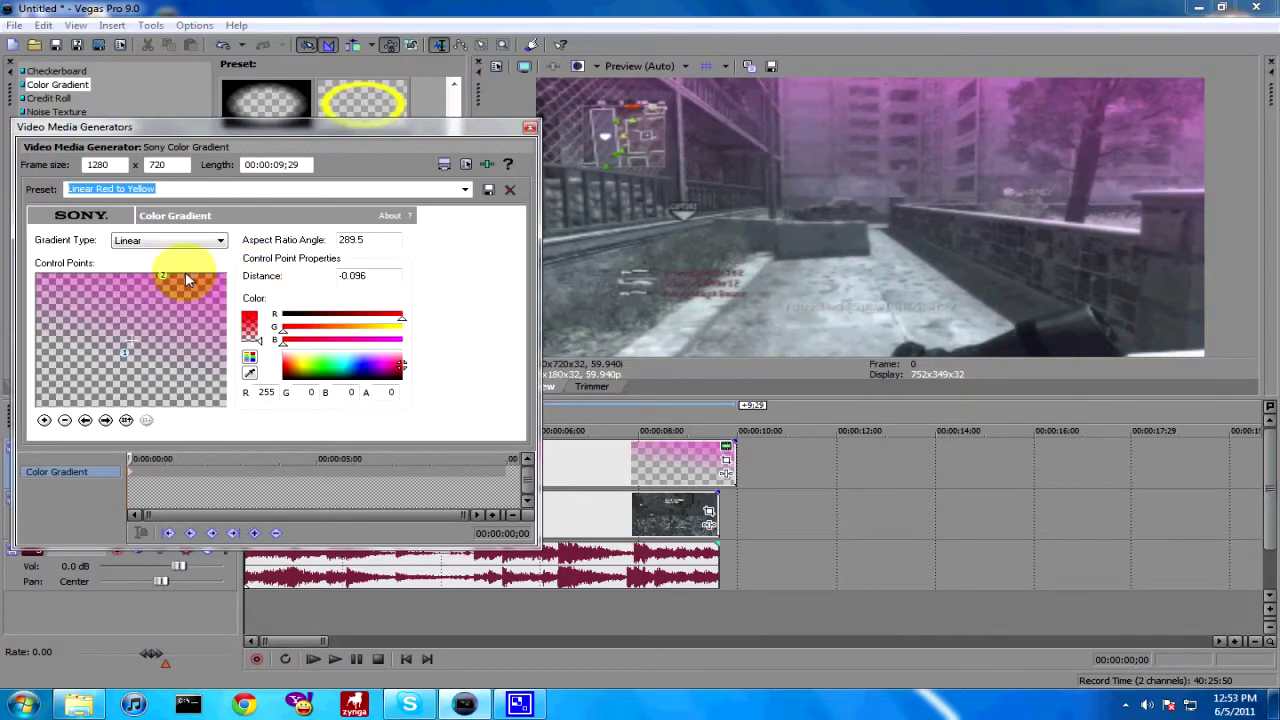
left_click(530, 130)
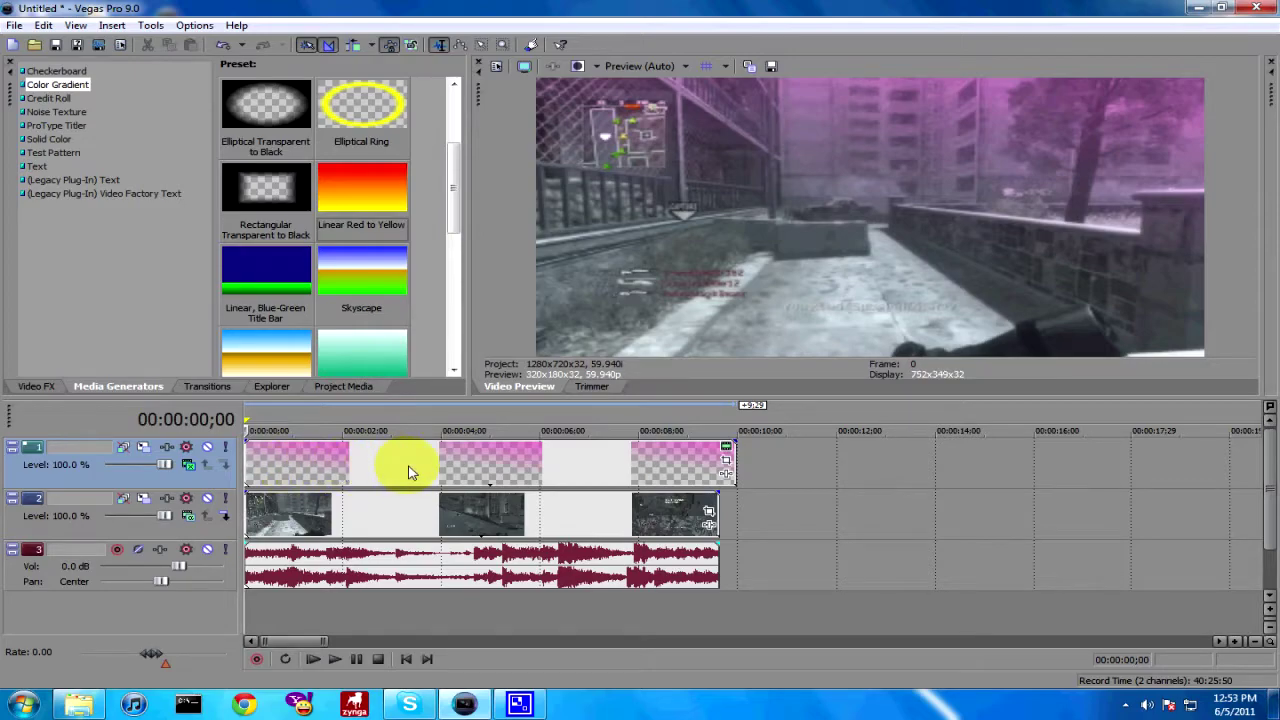
In the gradient event's properties, uncheck Maintain aspect ratio and select Disable resample
left_click(365, 453)
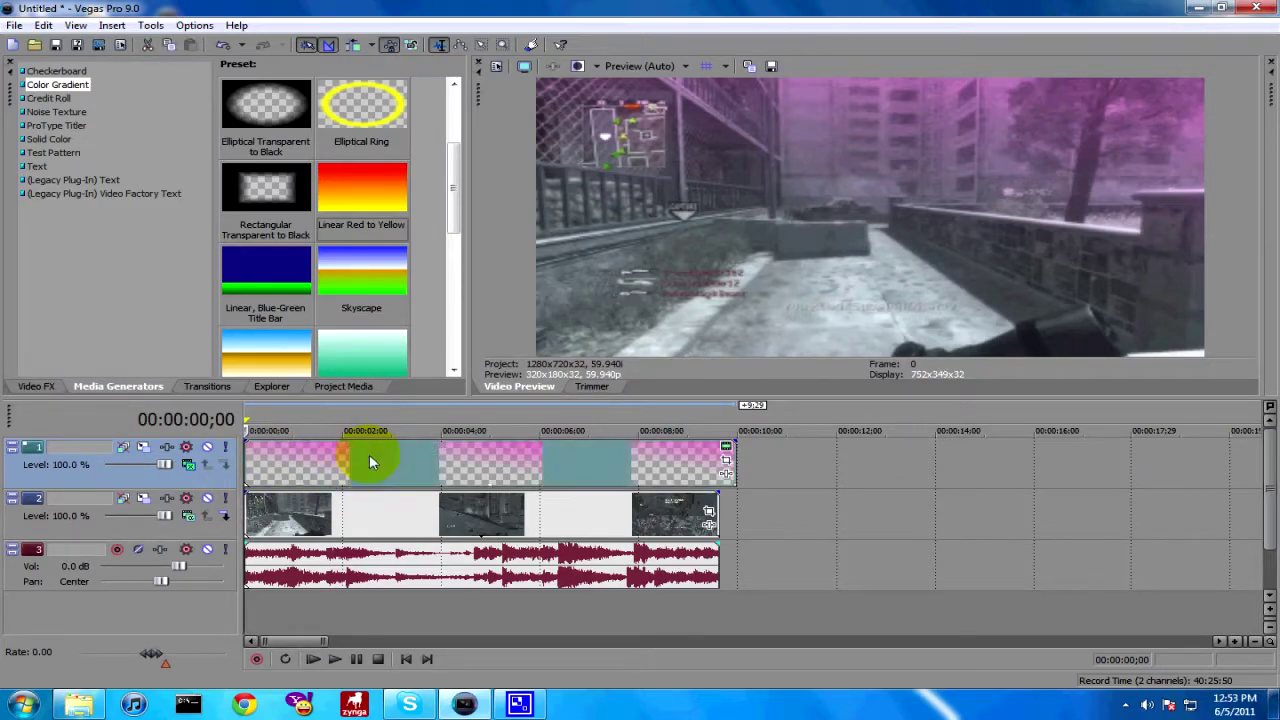
right_click(369, 454)
left_click(416, 444)
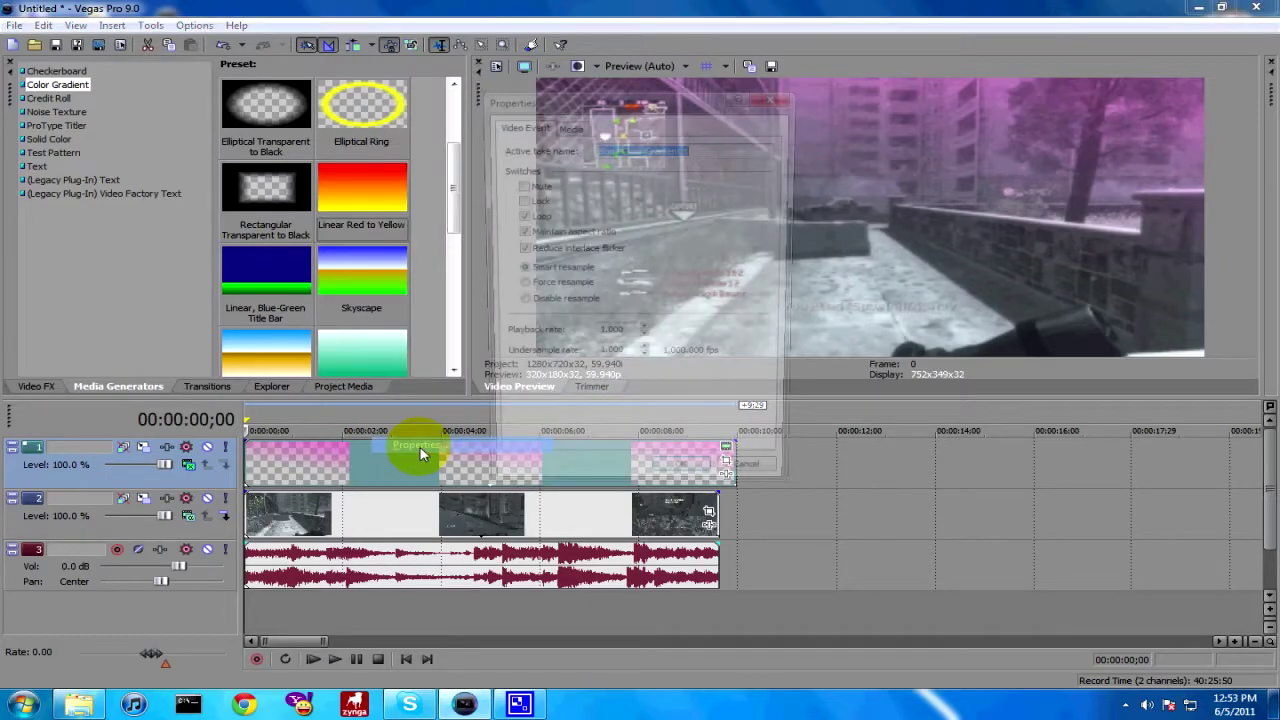
left_click(586, 235)
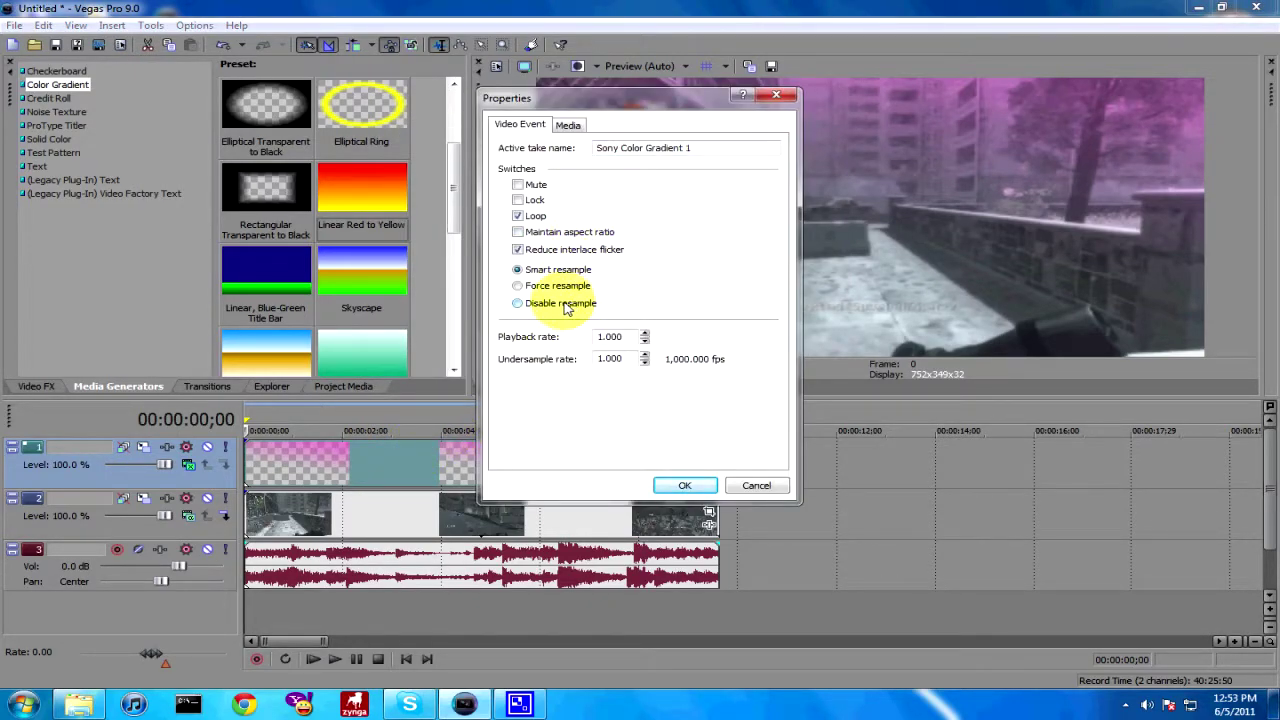
left_click(556, 305)
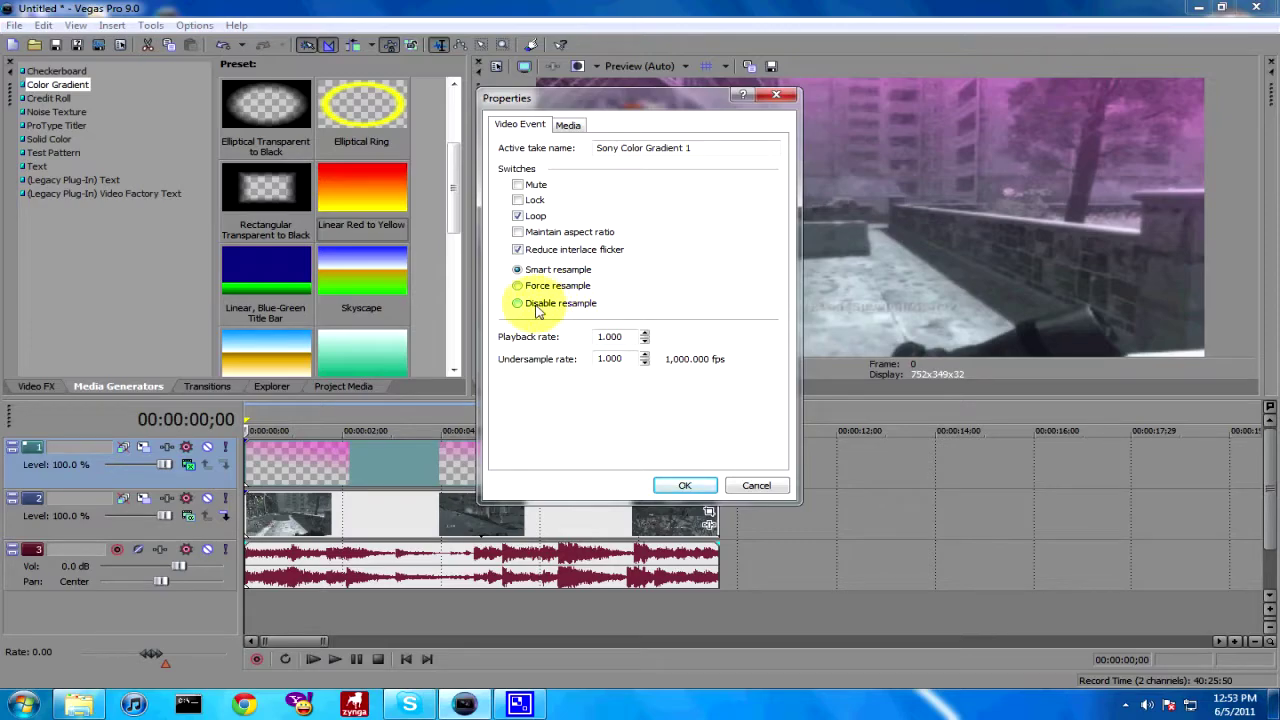
left_click(686, 487)
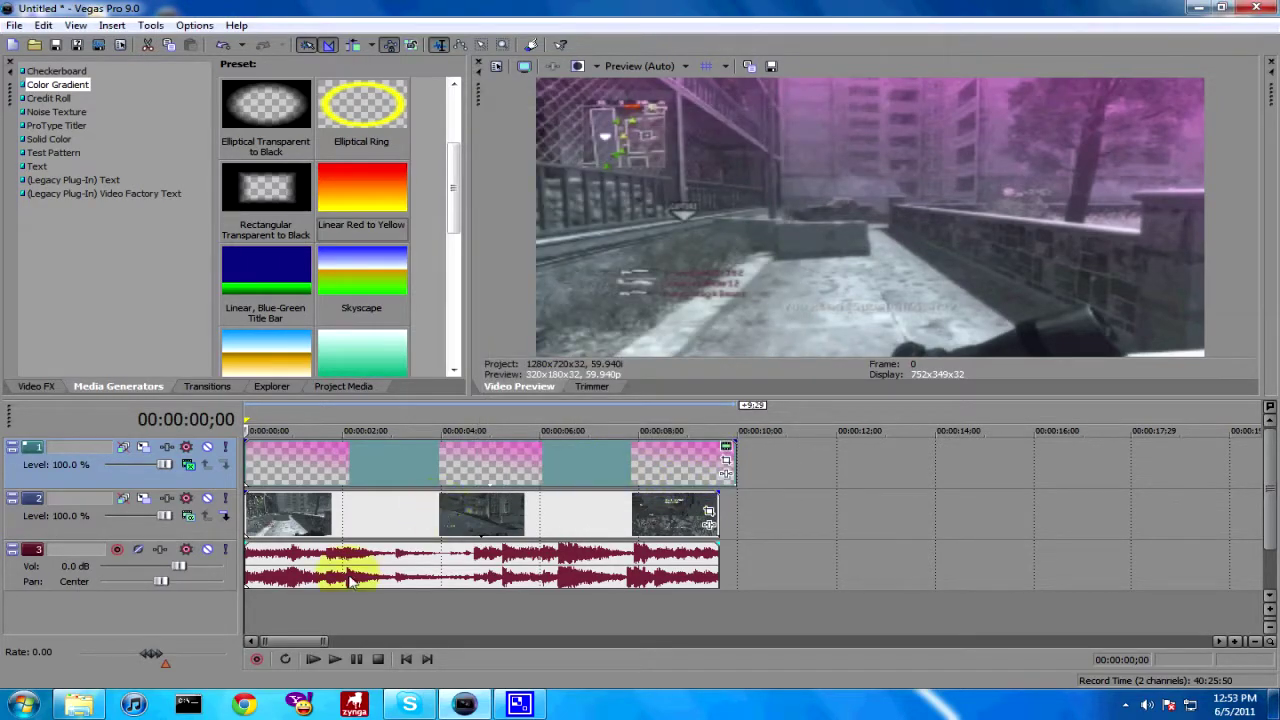